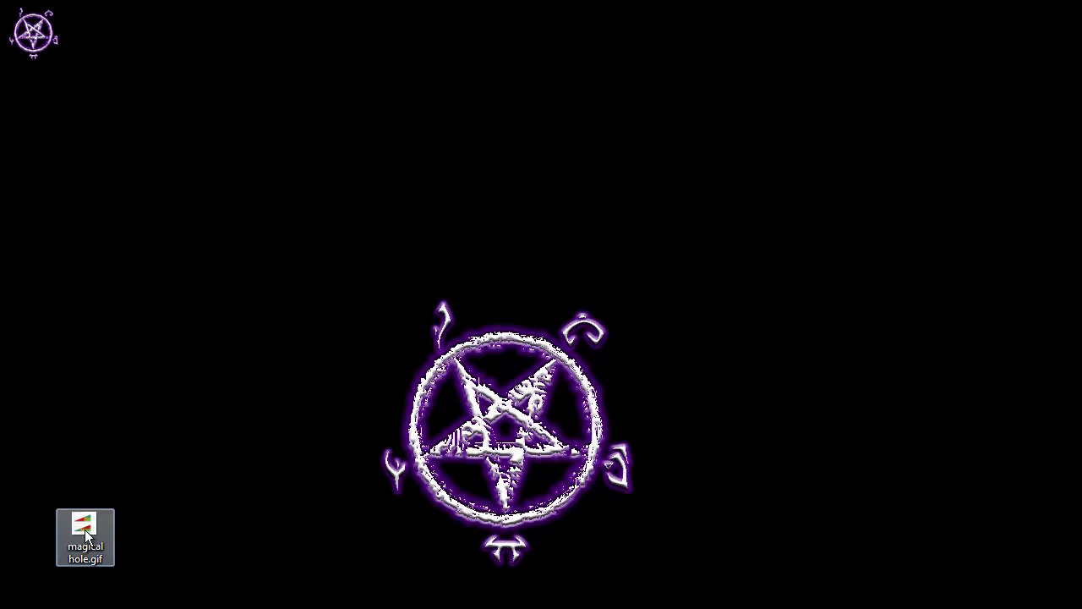
Open magical hole.gif in the GIF viewer, enlarge its window, and advance to the 'HOW CAN THIS BE TRUE ?' frame
{"action": "double_click", "coordinate": [82, 521]}
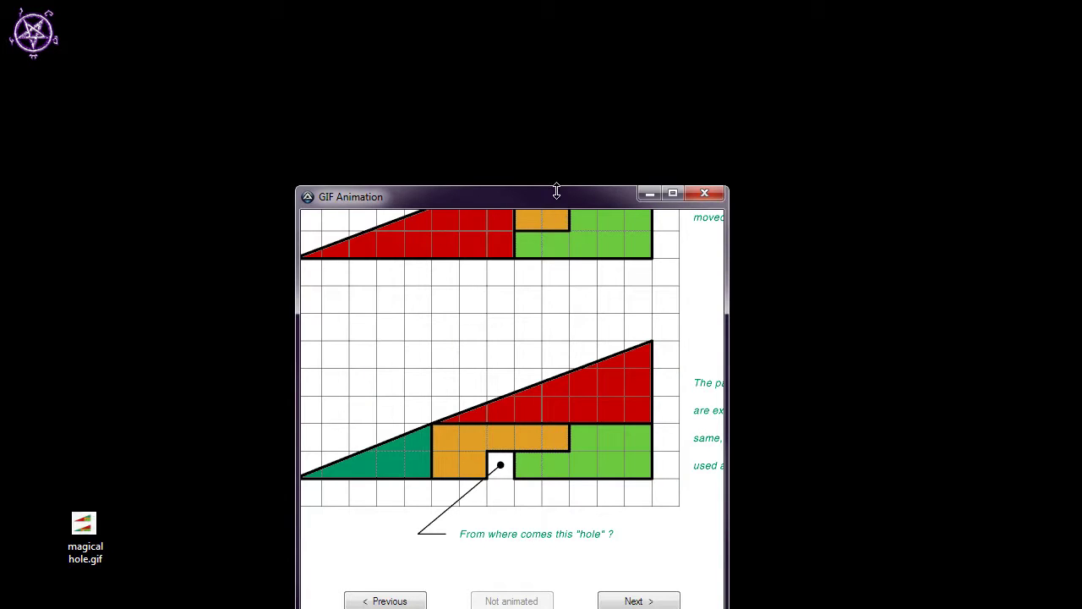
{"action": "left_click_drag", "start_coordinate": [558, 198], "coordinate": [443, 25]}
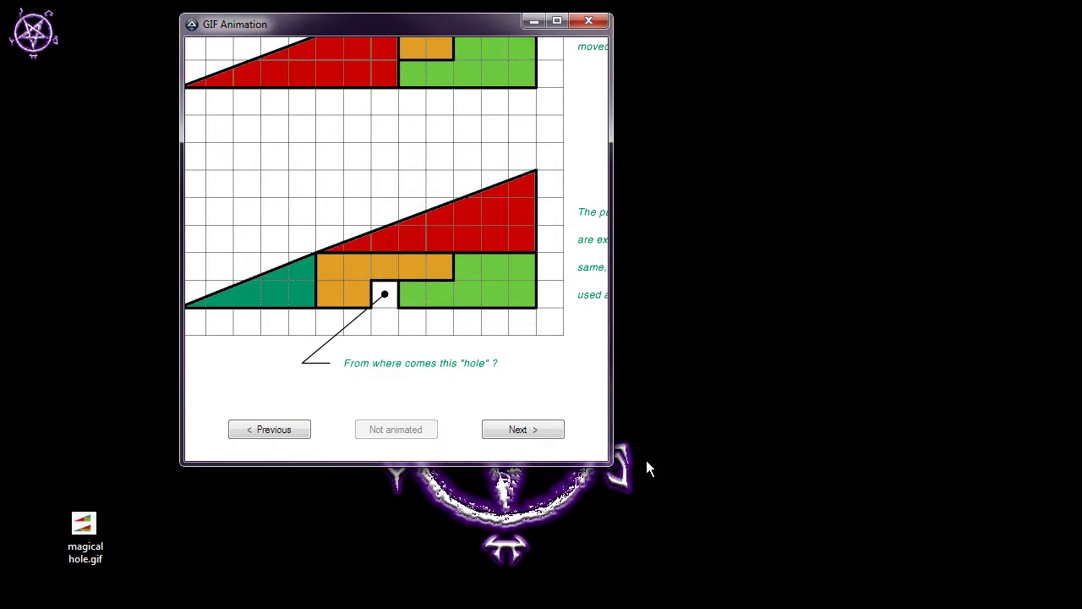
{"action": "left_click_drag", "start_coordinate": [606, 466], "coordinate": [898, 599]}
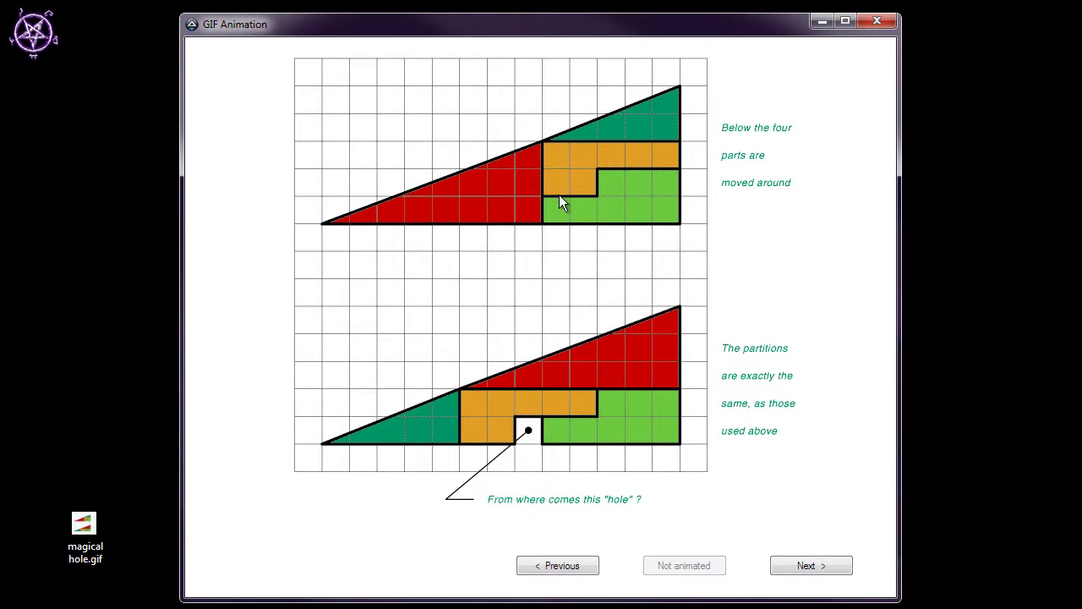
{"action": "left_click", "coordinate": [568, 566]}
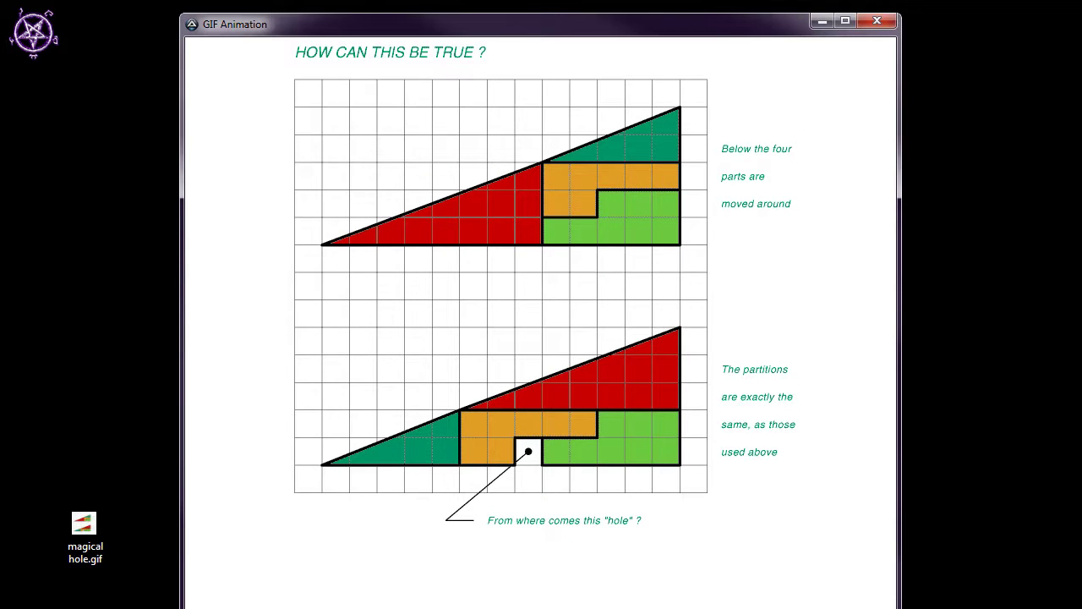
{"action": "left_click_drag", "start_coordinate": [389, 33], "coordinate": [390, 38]}
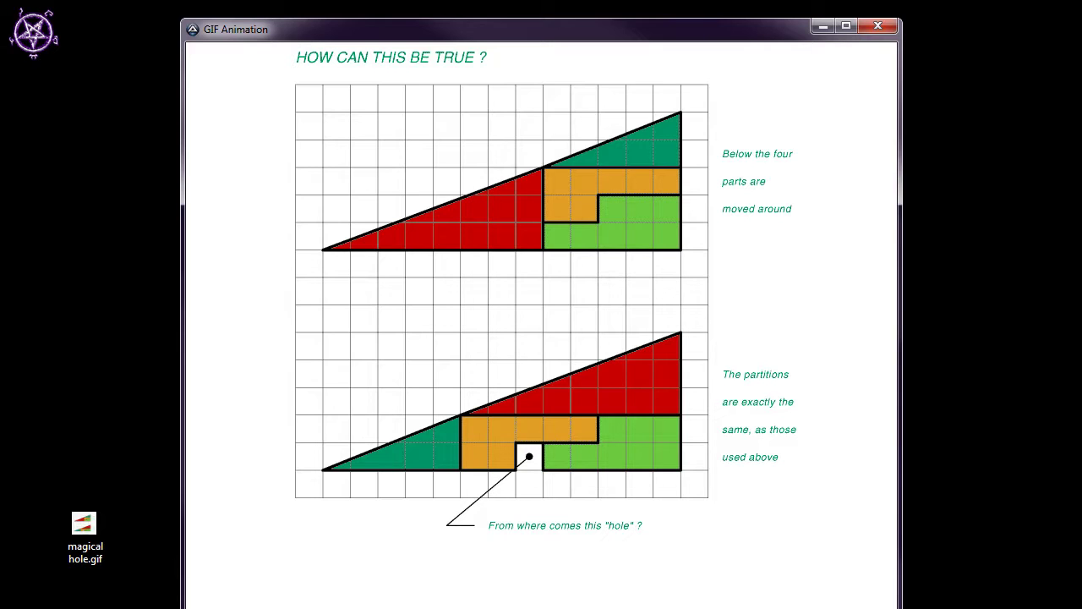
Bring Photoshop forward and drop the magical hole.gif icon onto it to open it
{"action": "key", "text": "alt+Tab"}
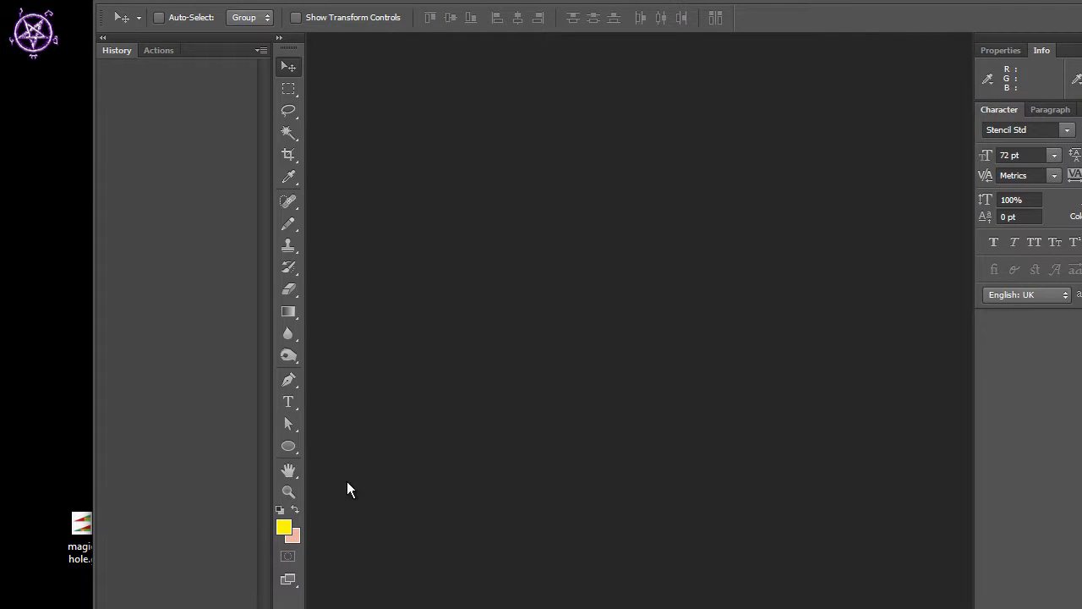
{"action": "left_click_drag", "start_coordinate": [93, 541], "coordinate": [520, 224]}
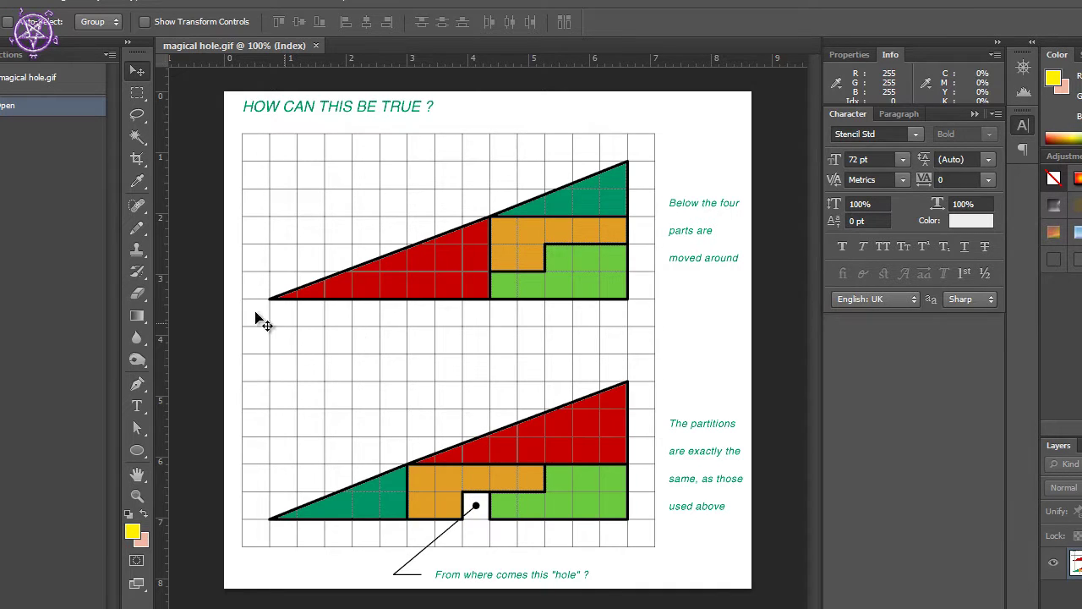
Magic Wand-select the top triangle's black outline, convert the image to RGB, and paint the outline yellow
{"action": "left_click", "coordinate": [137, 138]}
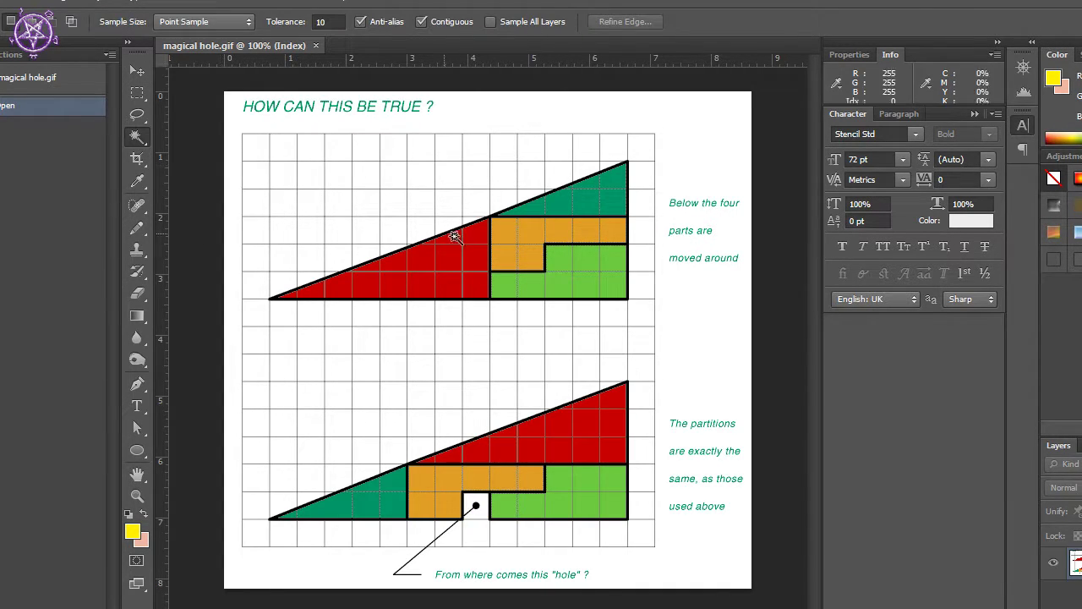
{"action": "left_click", "coordinate": [629, 176]}
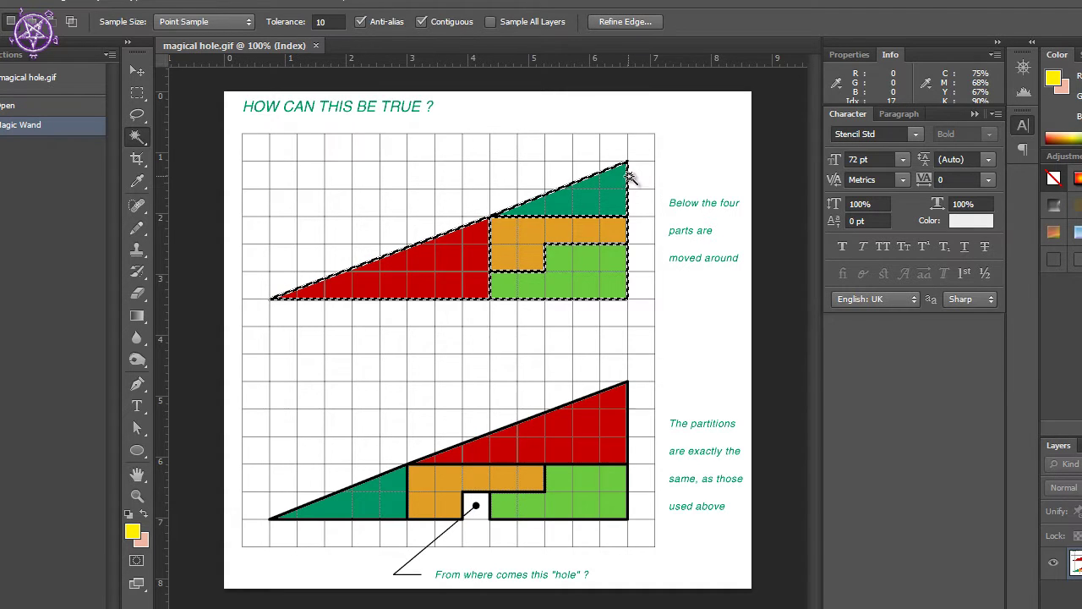
{"action": "left_click", "coordinate": [137, 228]}
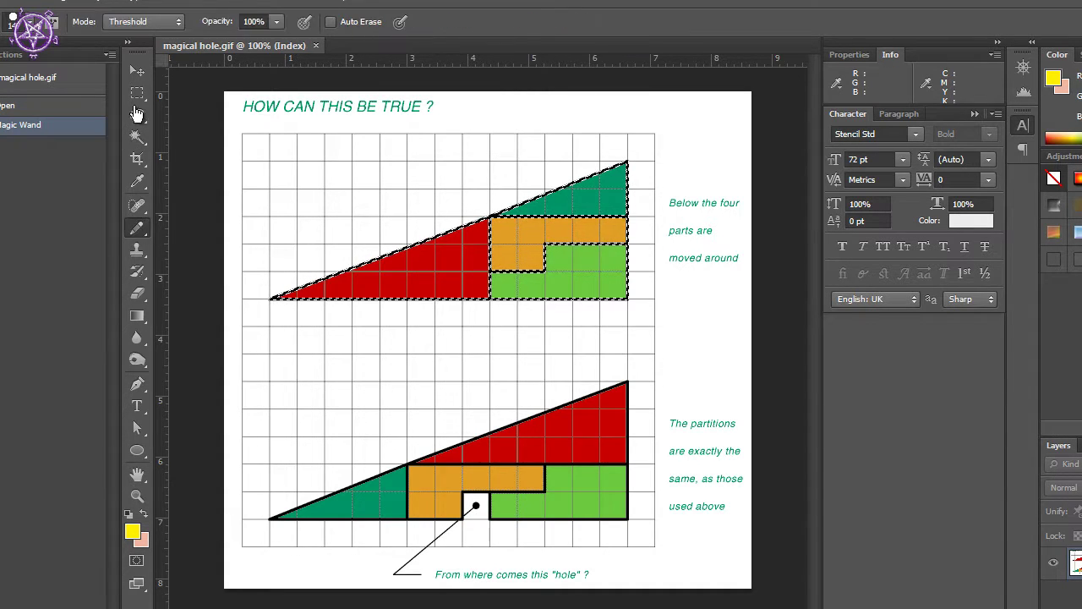
{"action": "left_click", "coordinate": [59, 1]}
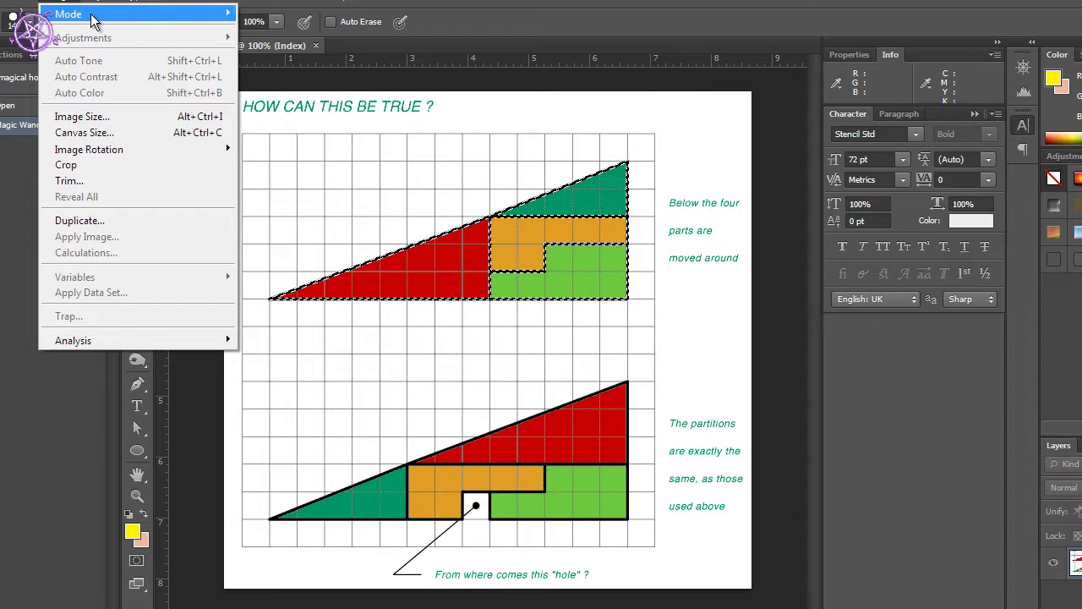
{"action": "mouse_move", "coordinate": [91, 17]}
{"action": "left_click", "coordinate": [284, 87]}
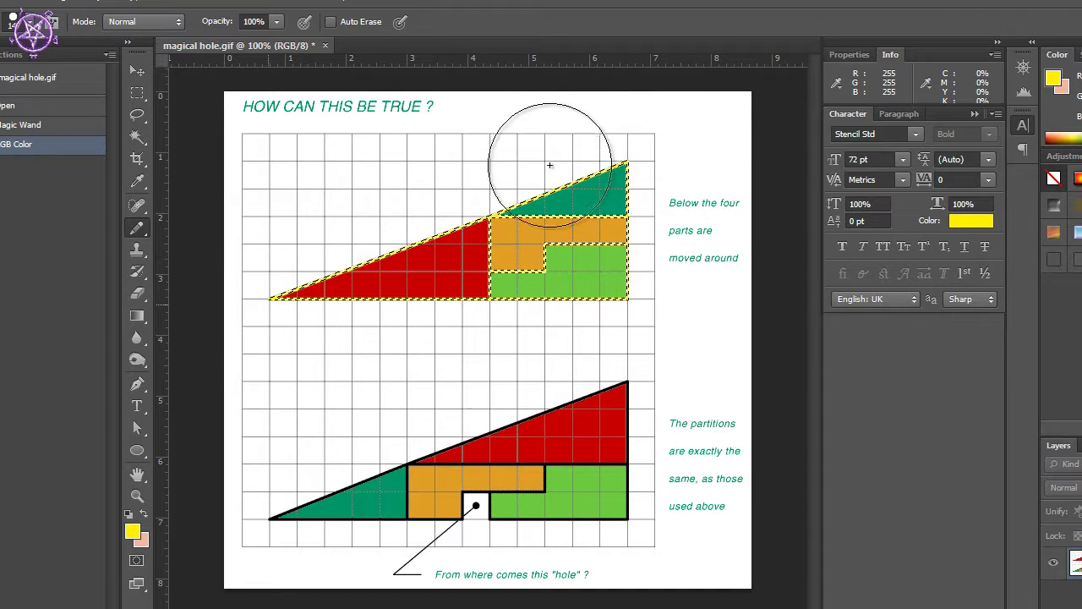
{"action": "left_click", "coordinate": [459, 193]}
Paste the yellow outline onto a new layer, revert to the opened state via History, and convert to RGB again
{"action": "key", "text": "m"}
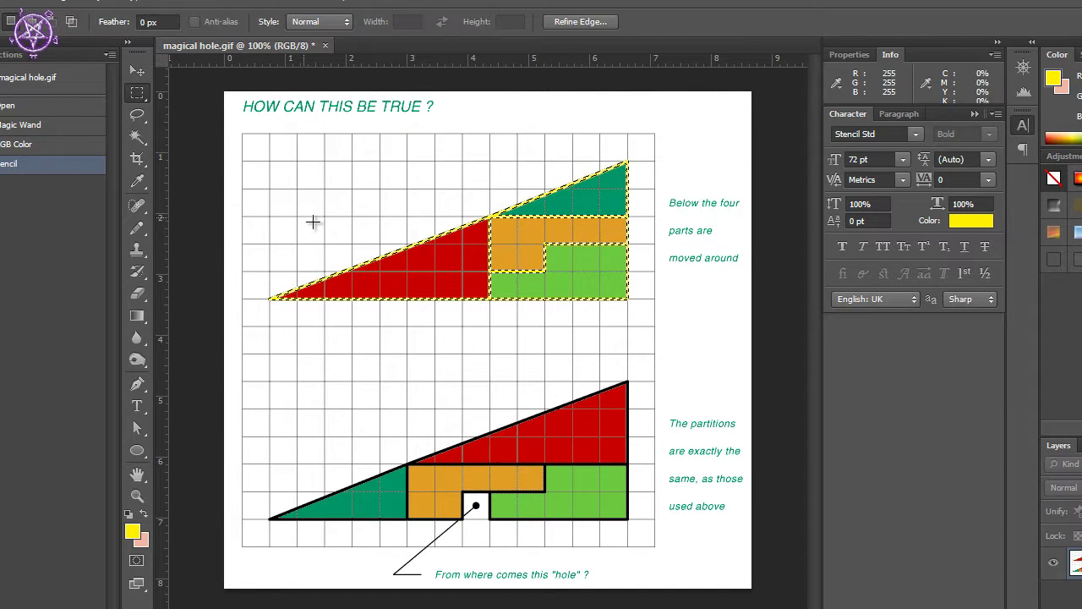
{"action": "key", "text": "ctrl+v"}
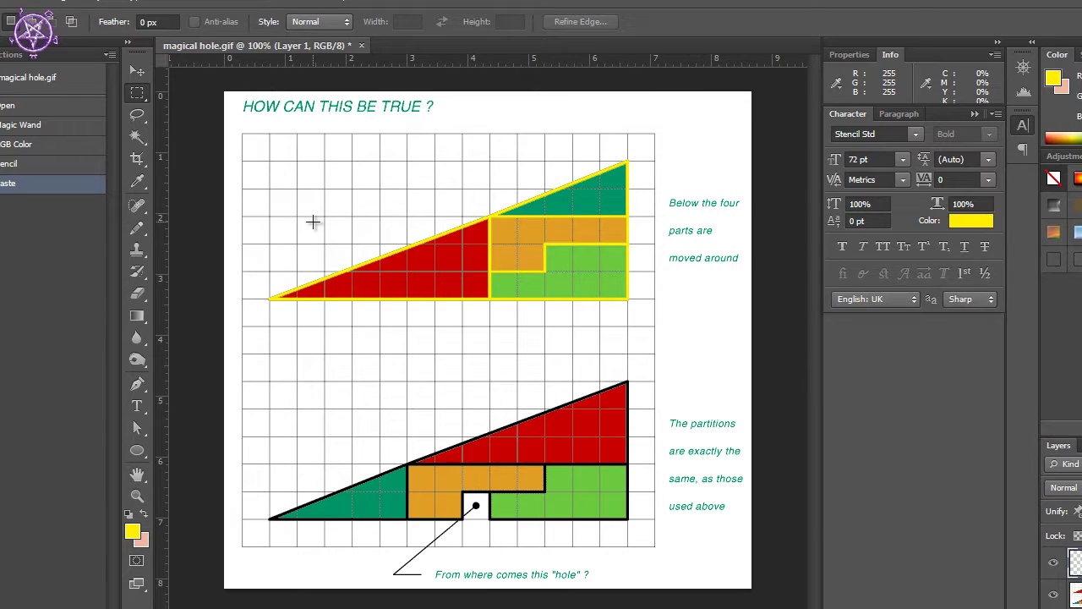
{"action": "left_click", "coordinate": [24, 80]}
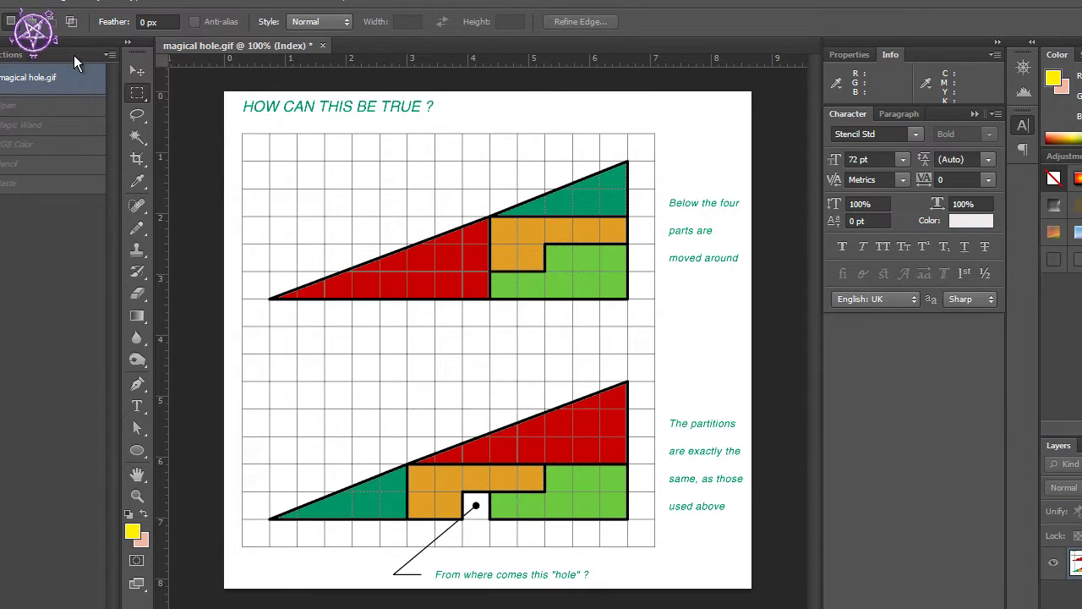
{"action": "left_click", "coordinate": [82, 3]}
{"action": "mouse_move", "coordinate": [161, 38]}
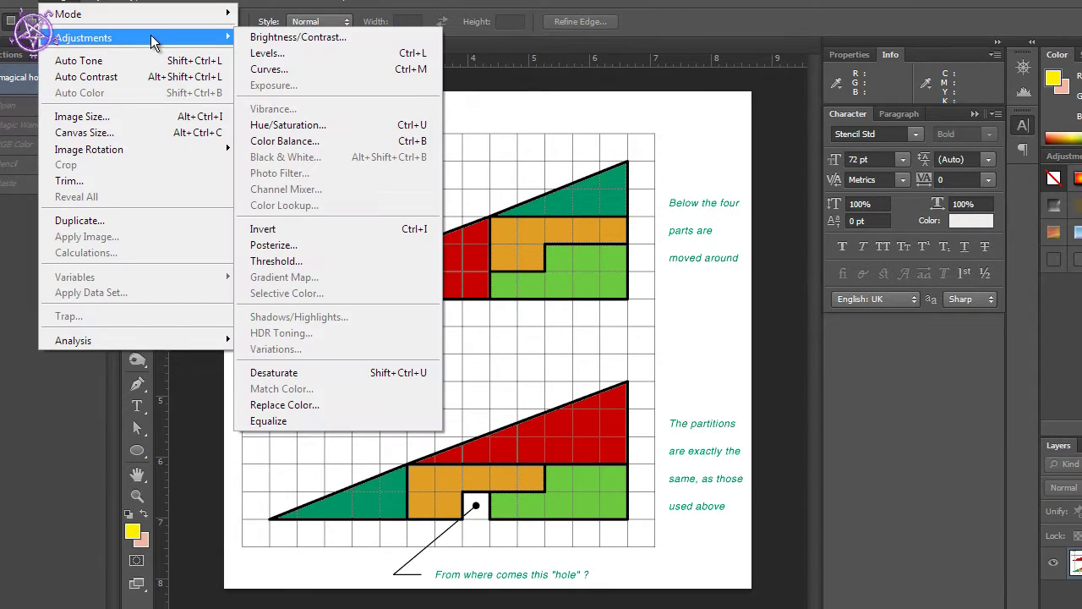
{"action": "mouse_move", "coordinate": [179, 15]}
{"action": "left_click", "coordinate": [269, 71]}
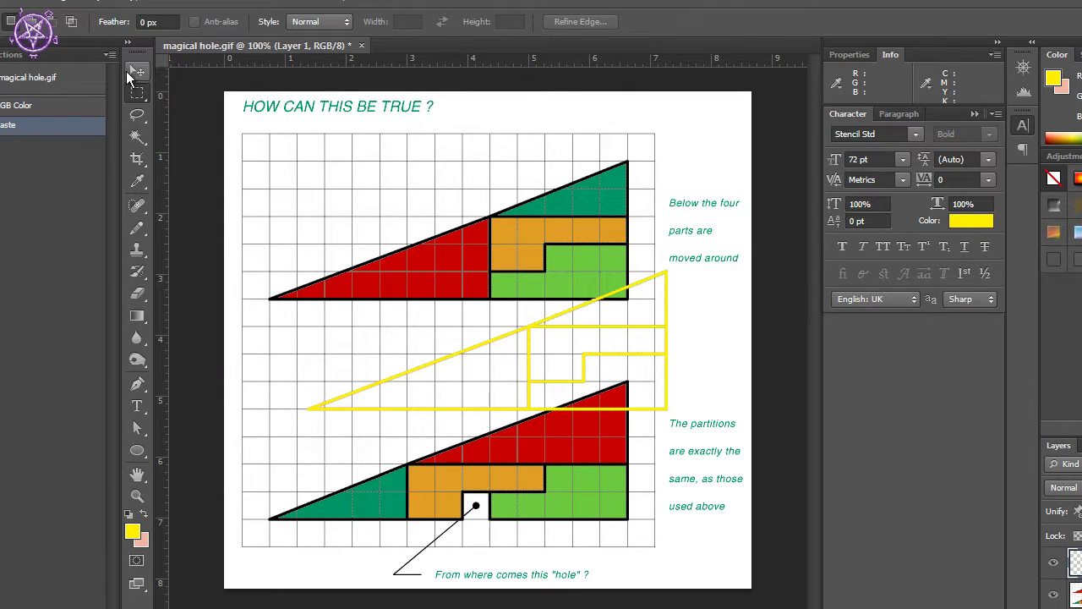
Drag the yellow outline layer onto the lower triangle, fine-tune its position, and zoom in on the orange area
{"action": "left_click", "coordinate": [137, 71]}
{"action": "left_click_drag", "start_coordinate": [574, 358], "coordinate": [528, 453]}
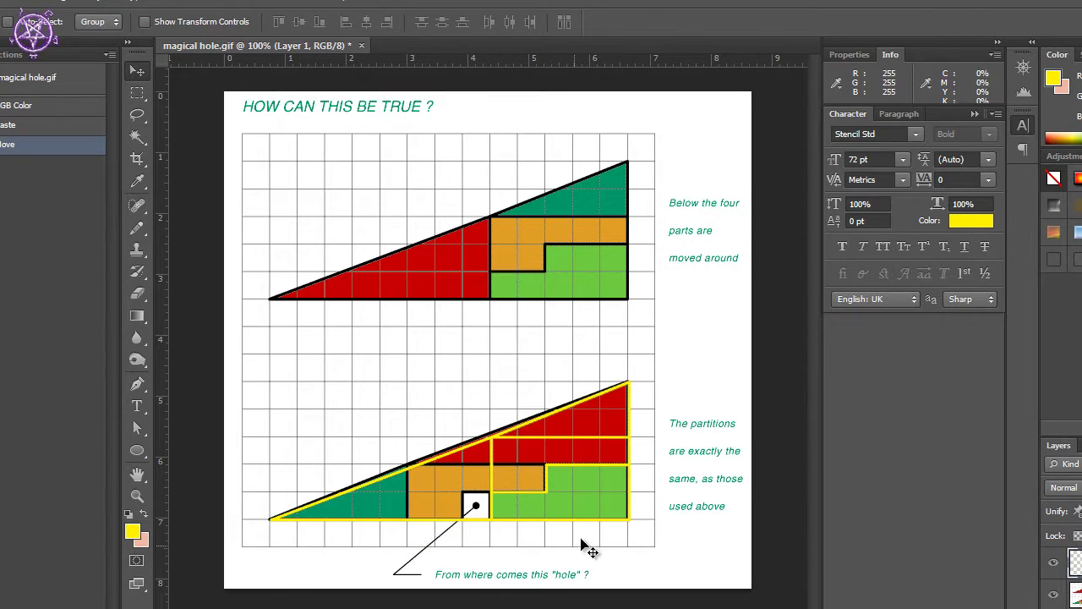
{"action": "mouse_move", "coordinate": [578, 490]}
{"action": "left_mouse_down"}
{"action": "mouse_move", "coordinate": [569, 490]}
{"action": "mouse_move", "coordinate": [581, 486]}
{"action": "left_mouse_up"}
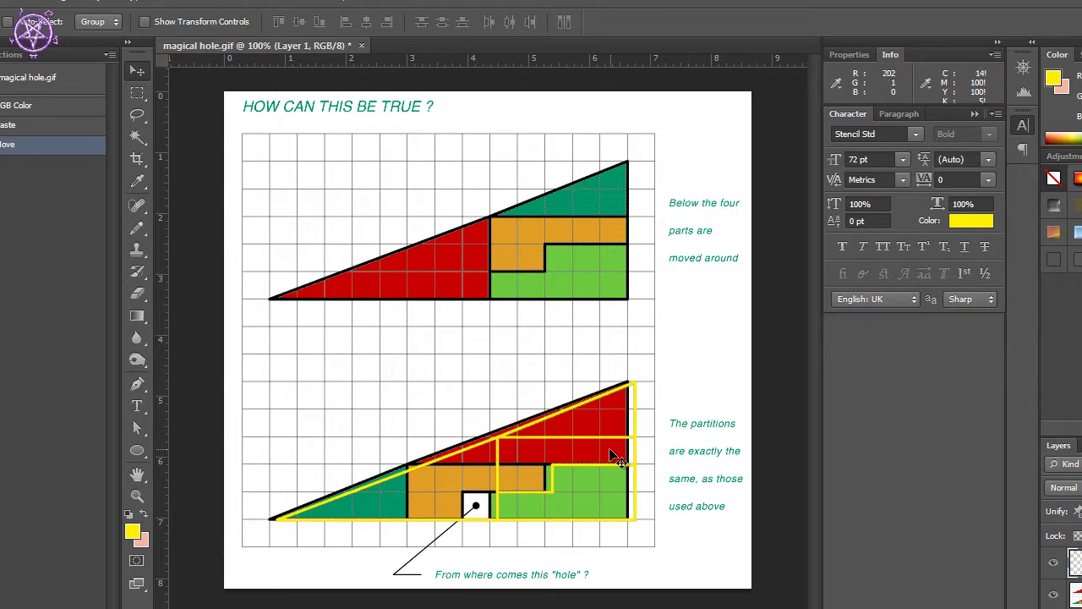
{"action": "left_click_drag", "start_coordinate": [611, 461], "coordinate": [604, 461]}
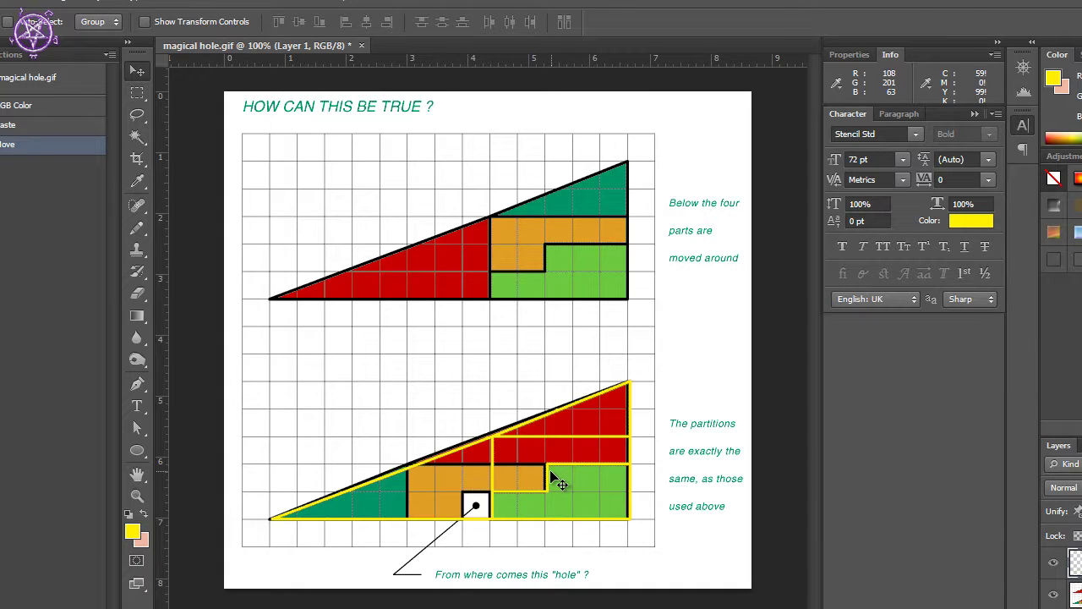
{"action": "left_click_drag", "start_coordinate": [550, 474], "coordinate": [547, 470]}
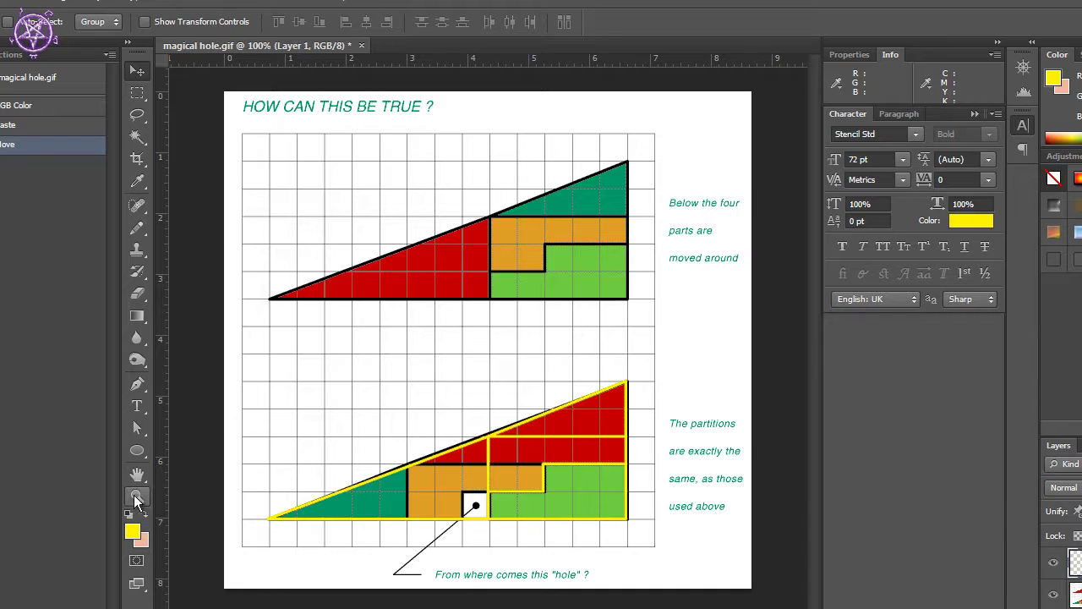
{"action": "left_click", "coordinate": [137, 497]}
{"action": "left_click", "coordinate": [436, 493]}
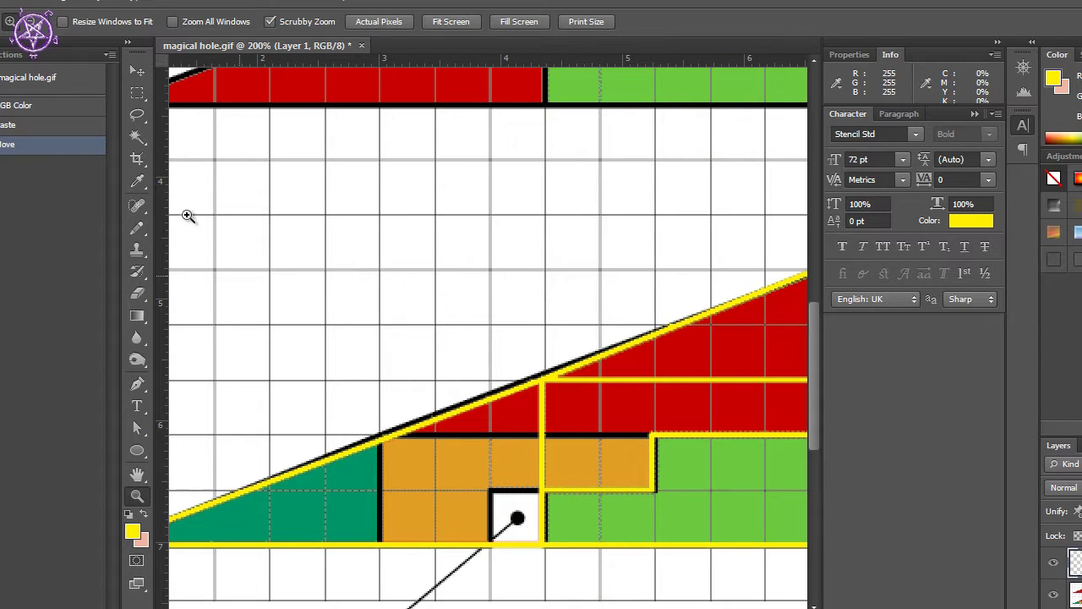
Nudge the yellow outline down, check the layers under the cursor, and shift Layer 1 slightly right and up
{"action": "left_click", "coordinate": [137, 71]}
{"action": "key", "text": "Down"}
{"action": "key", "text": "Down"}
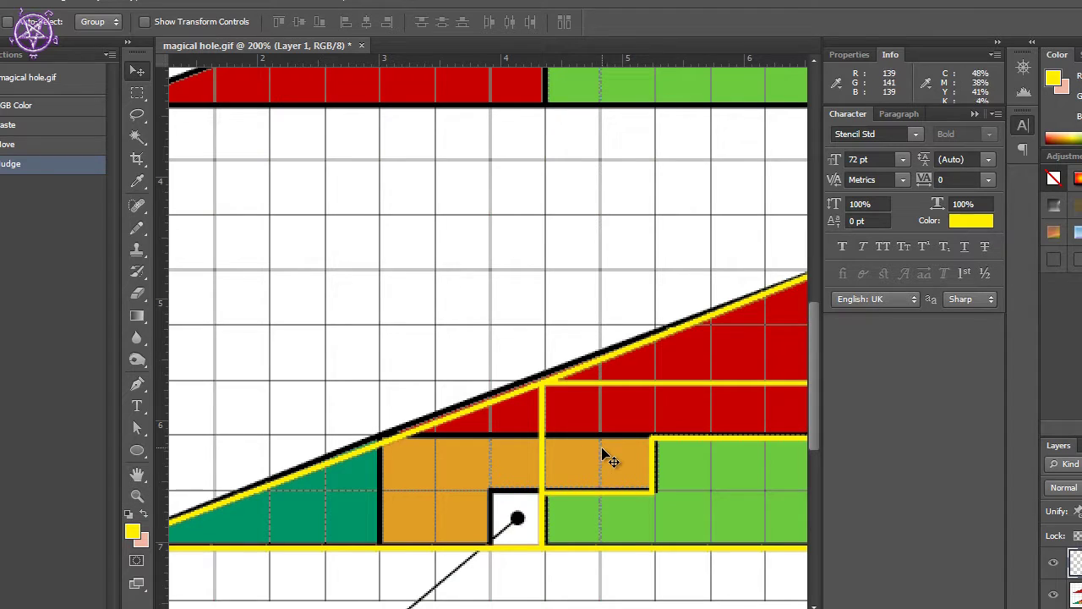
{"action": "right_click", "coordinate": [598, 440]}
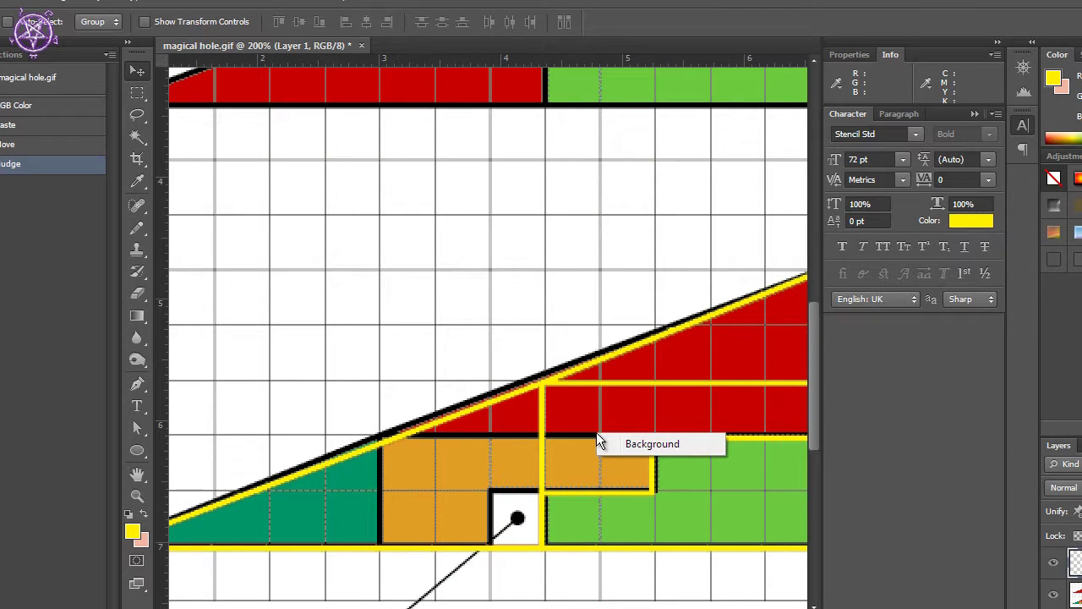
{"action": "left_click", "coordinate": [656, 443]}
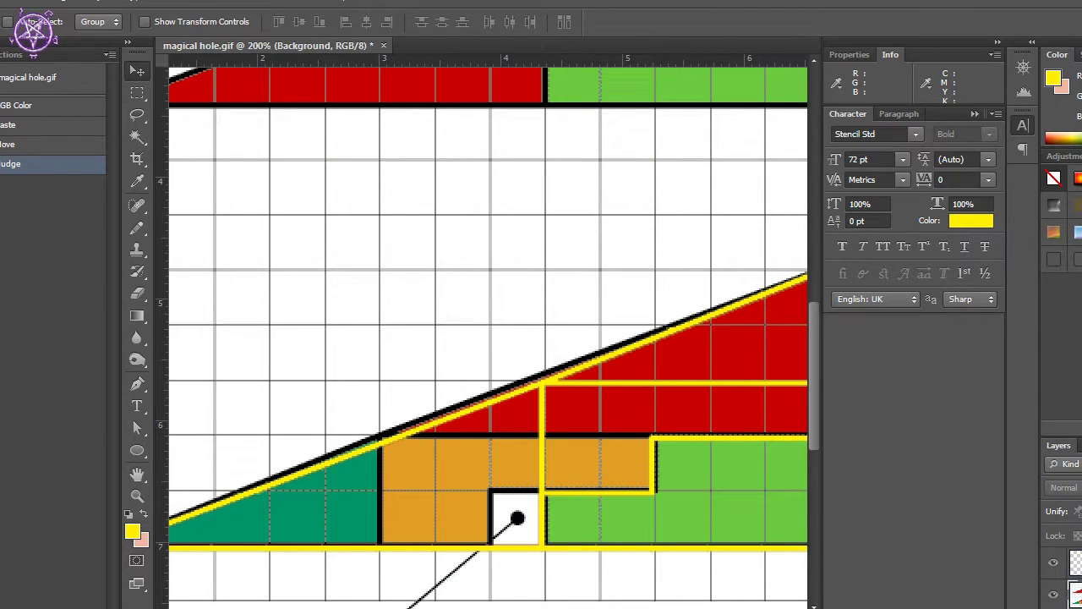
{"action": "left_click", "coordinate": [1074, 561]}
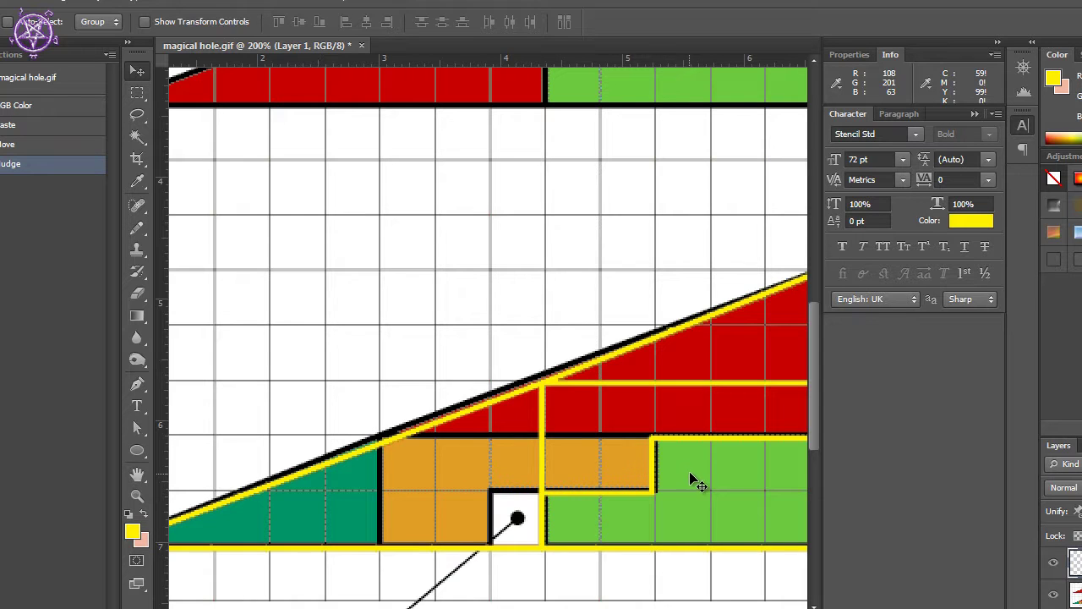
{"action": "left_click_drag", "start_coordinate": [687, 475], "coordinate": [690, 473]}
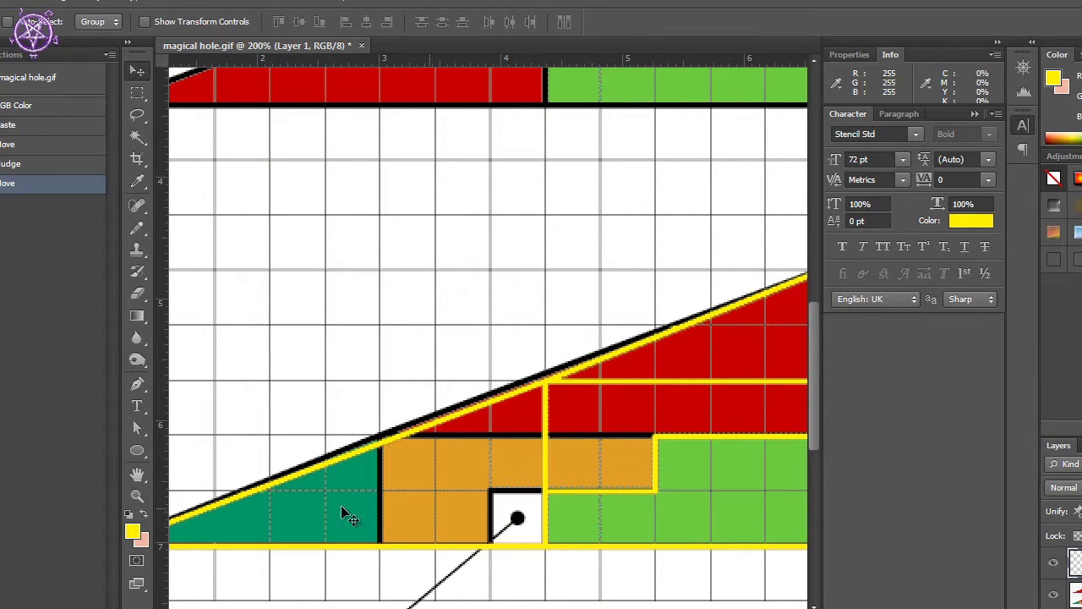
Fit the puzzle on screen, zoom in left of the hole, then zoom back out to review the alignment
{"action": "left_click", "coordinate": [138, 497]}
{"action": "right_click", "coordinate": [484, 457]}
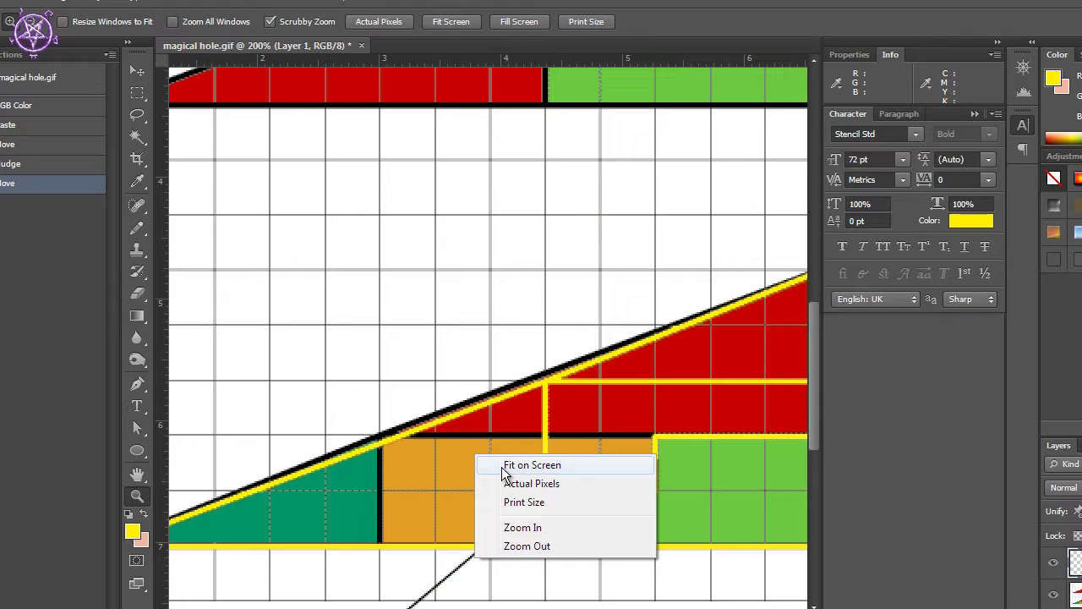
{"action": "left_click", "coordinate": [502, 467]}
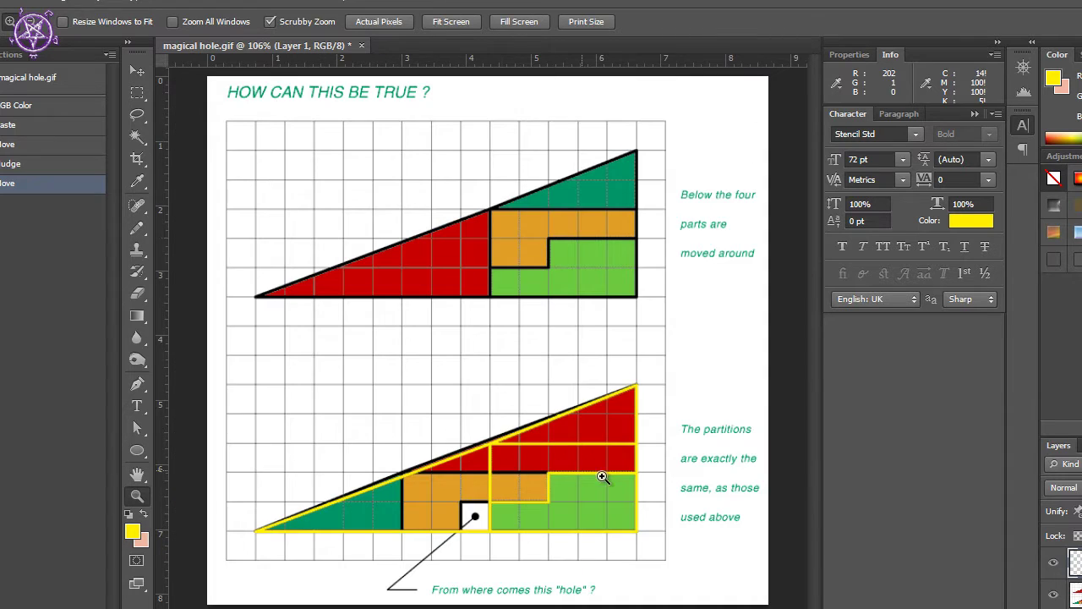
{"action": "left_click", "coordinate": [446, 515]}
{"action": "right_click", "coordinate": [377, 466]}
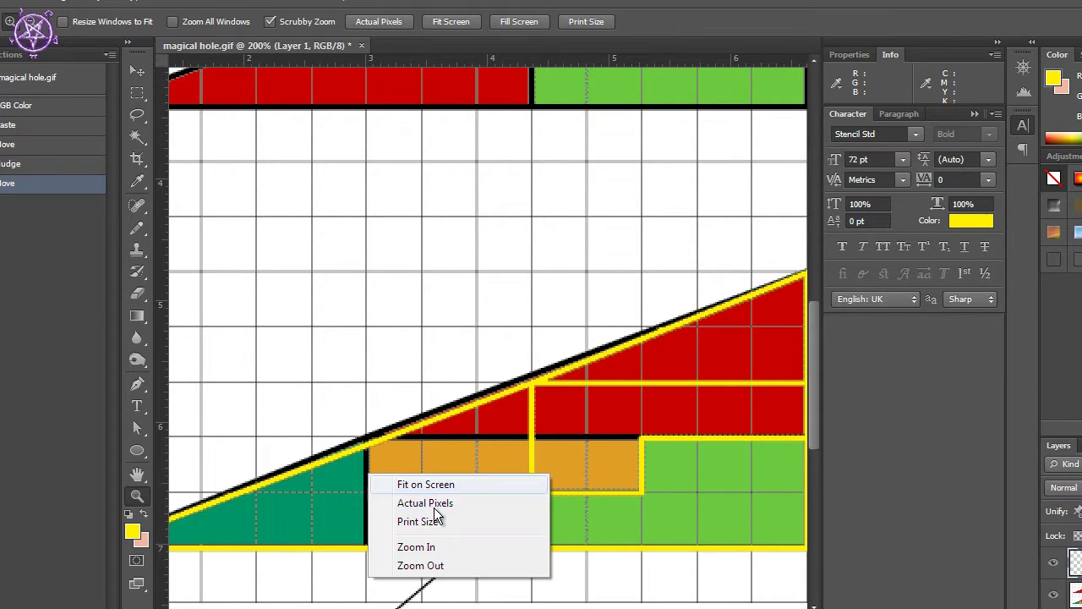
{"action": "left_click", "coordinate": [432, 568]}
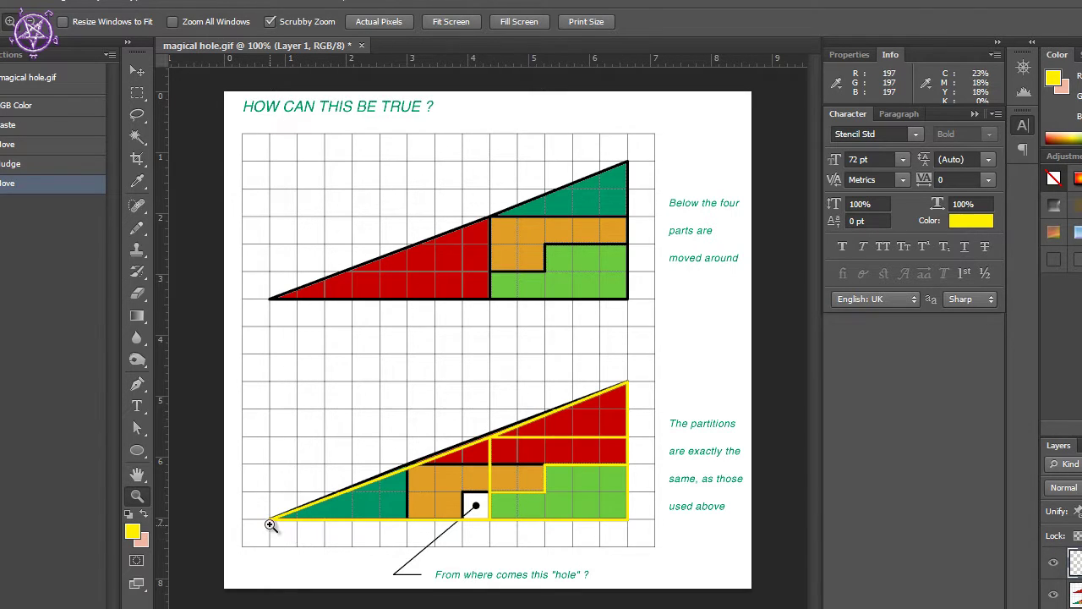
Nudge the yellow outline layer left with the Move tool and an arrow key
{"action": "left_click", "coordinate": [137, 71]}
{"action": "key", "text": "Left"}
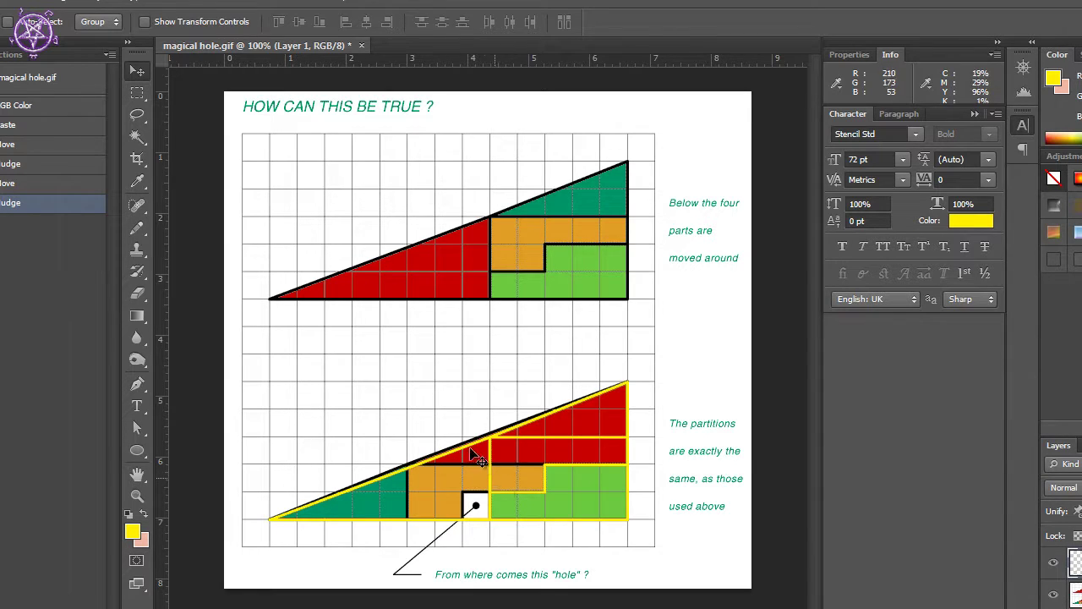
Zoom the view out step by step through 33.3% and 25% down to 16.7%
{"action": "left_click", "coordinate": [137, 496]}
{"action": "right_click", "coordinate": [549, 386]}
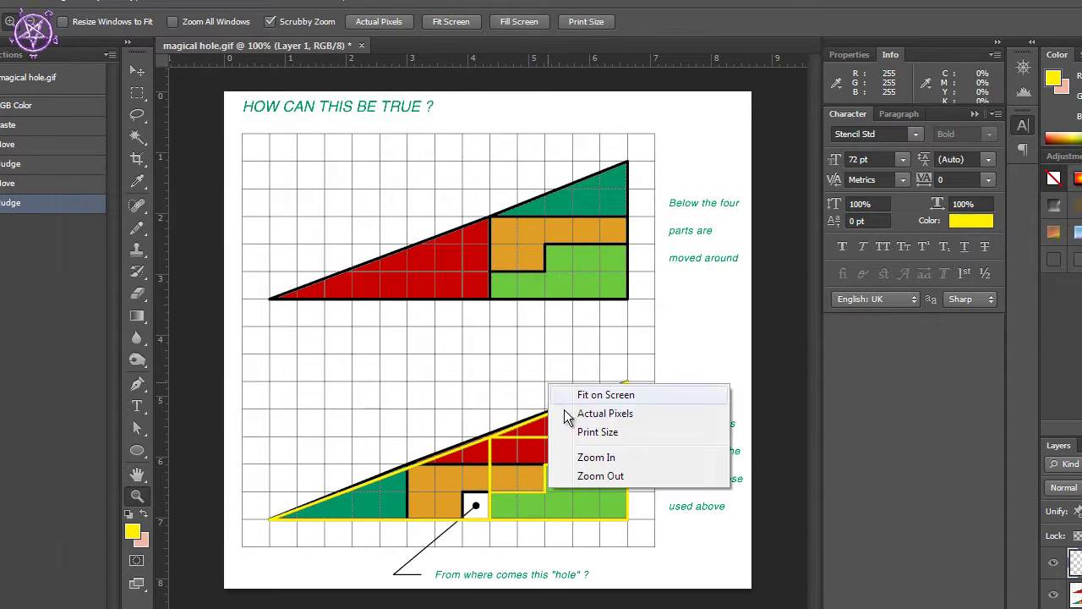
{"action": "left_click", "coordinate": [587, 476]}
{"action": "right_click", "coordinate": [518, 369]}
{"action": "left_click", "coordinate": [582, 461]}
{"action": "right_click", "coordinate": [473, 353]}
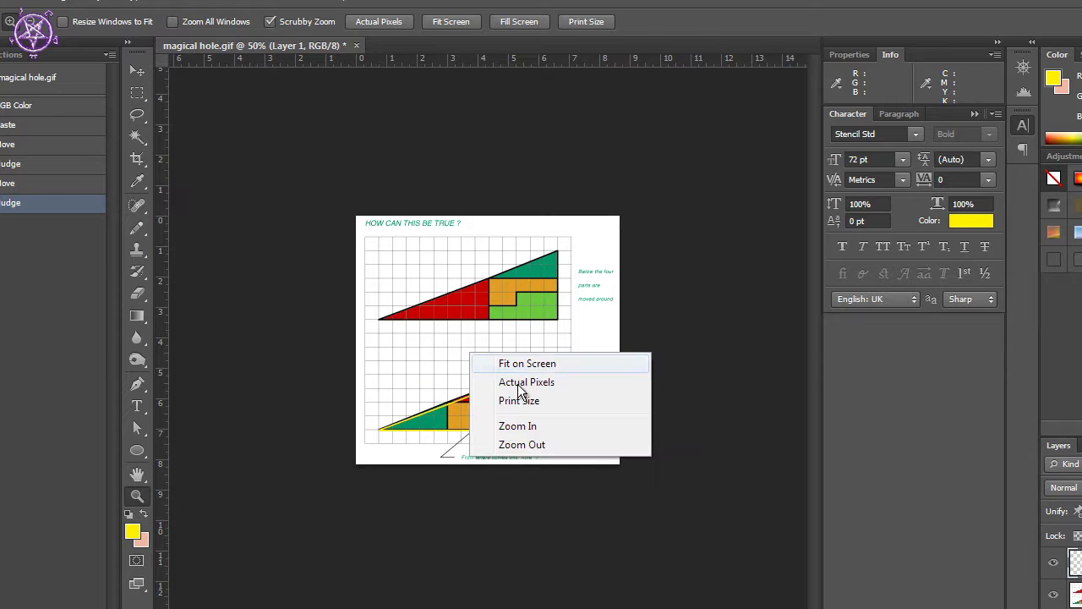
{"action": "left_click", "coordinate": [536, 446]}
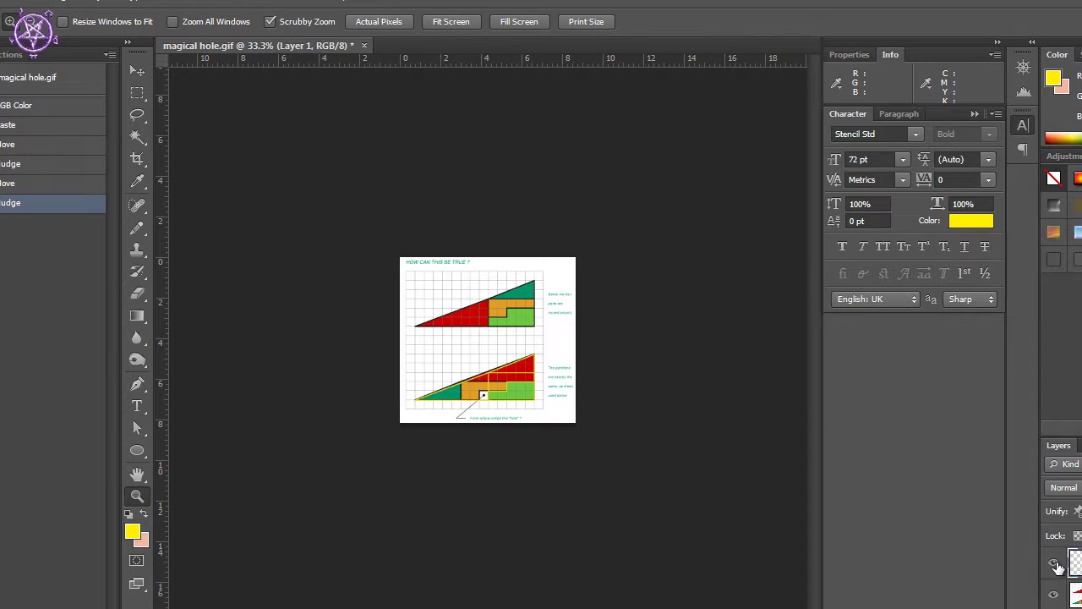
{"action": "right_click", "coordinate": [489, 357]}
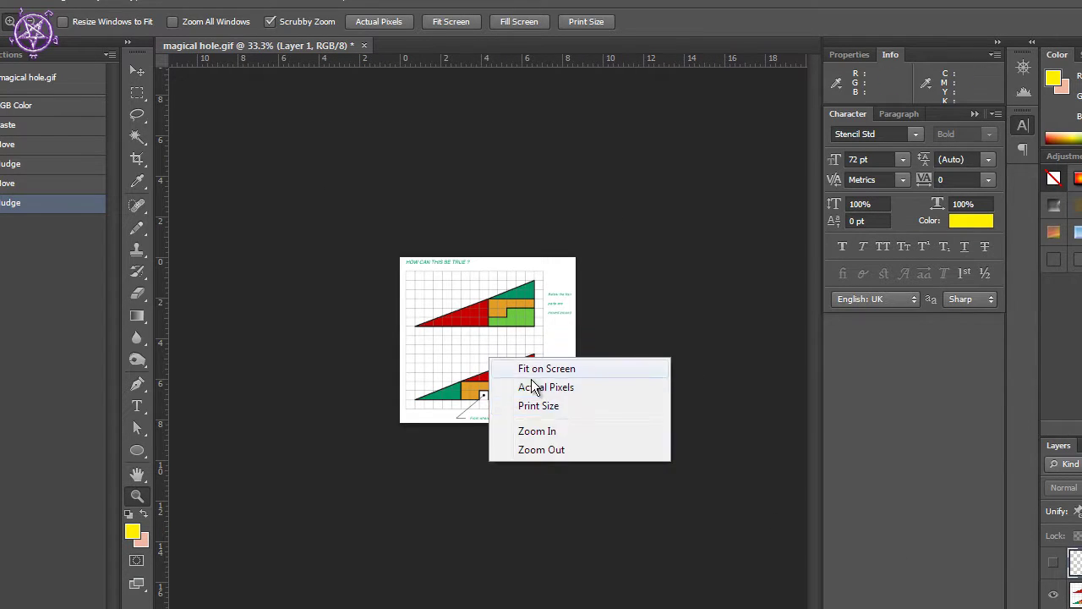
{"action": "left_click", "coordinate": [558, 453]}
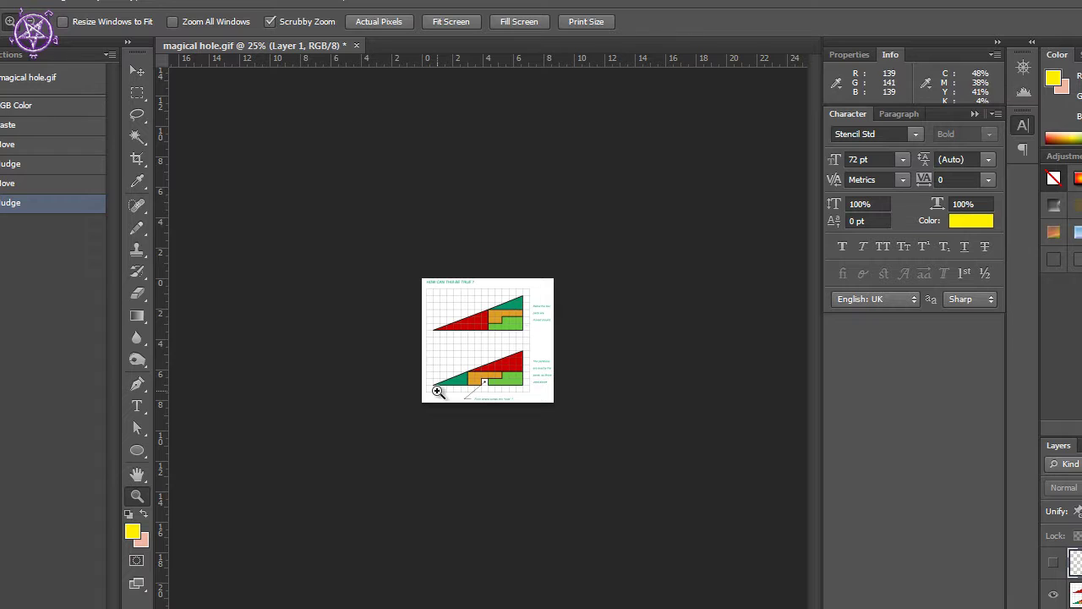
{"action": "right_click", "coordinate": [488, 338]}
{"action": "left_click", "coordinate": [545, 429]}
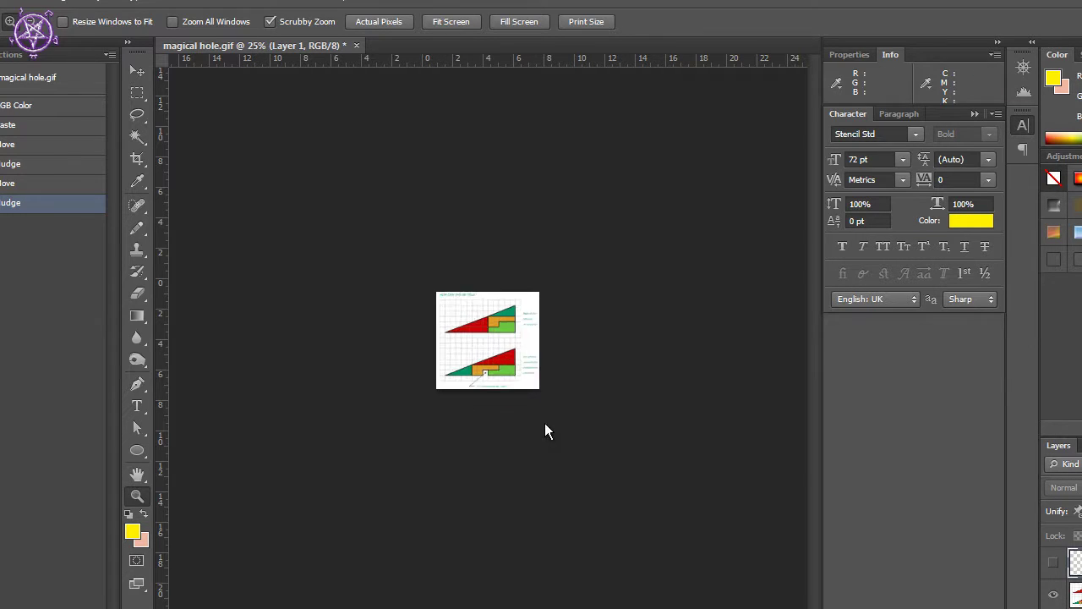
{"action": "left_click", "coordinate": [545, 431], "text": "alt"}
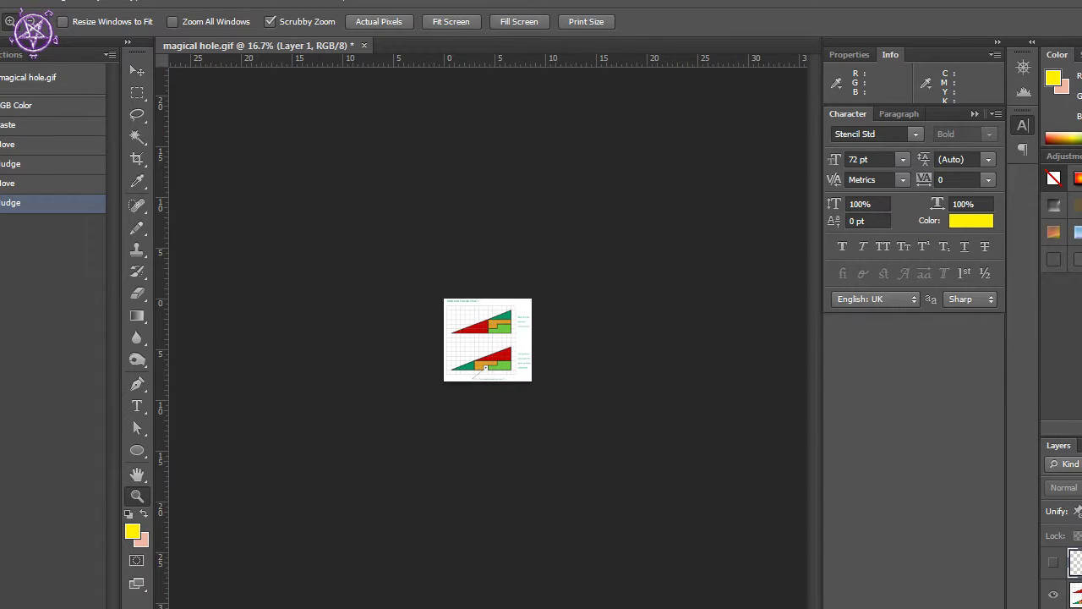
Zoom back in on the puzzle through 50% and 66.7% to 100%
{"action": "left_click", "coordinate": [456, 338]}
{"action": "left_click", "coordinate": [490, 353]}
{"action": "left_click", "coordinate": [489, 347]}
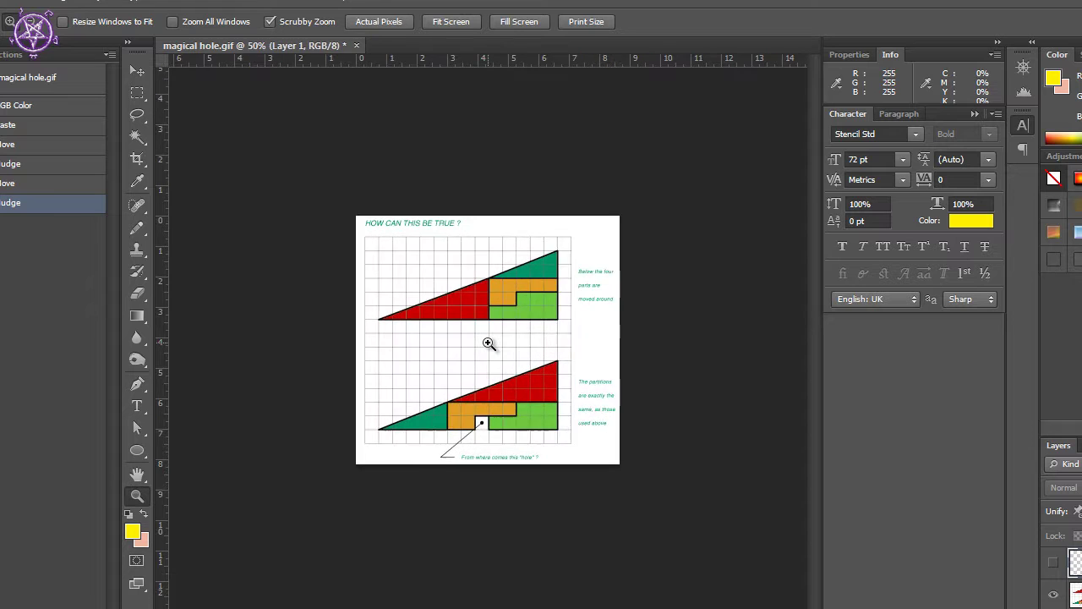
{"action": "left_click", "coordinate": [487, 343]}
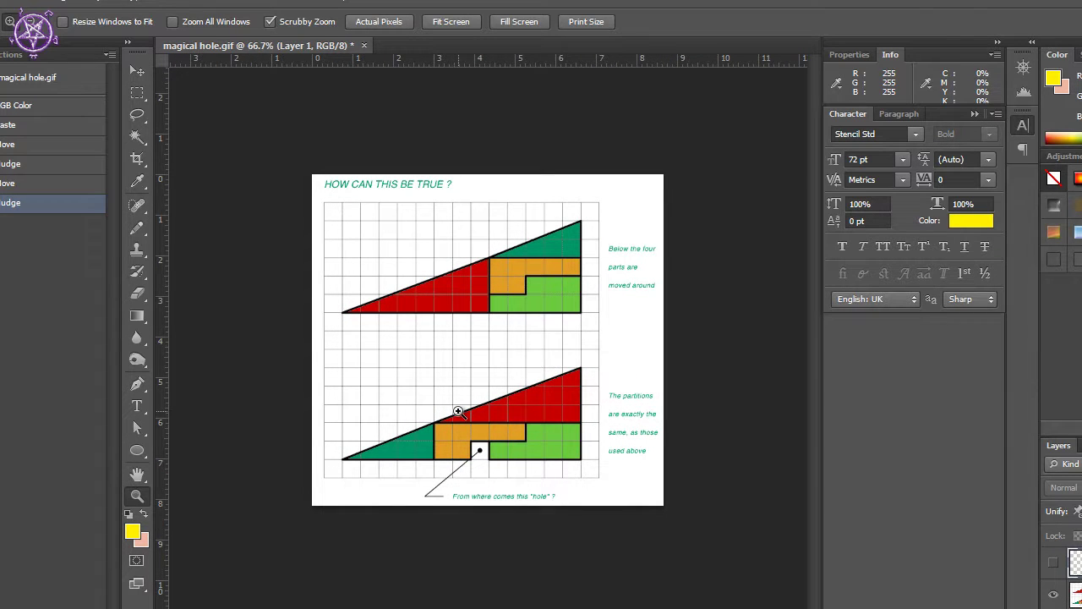
{"action": "left_click", "coordinate": [459, 320]}
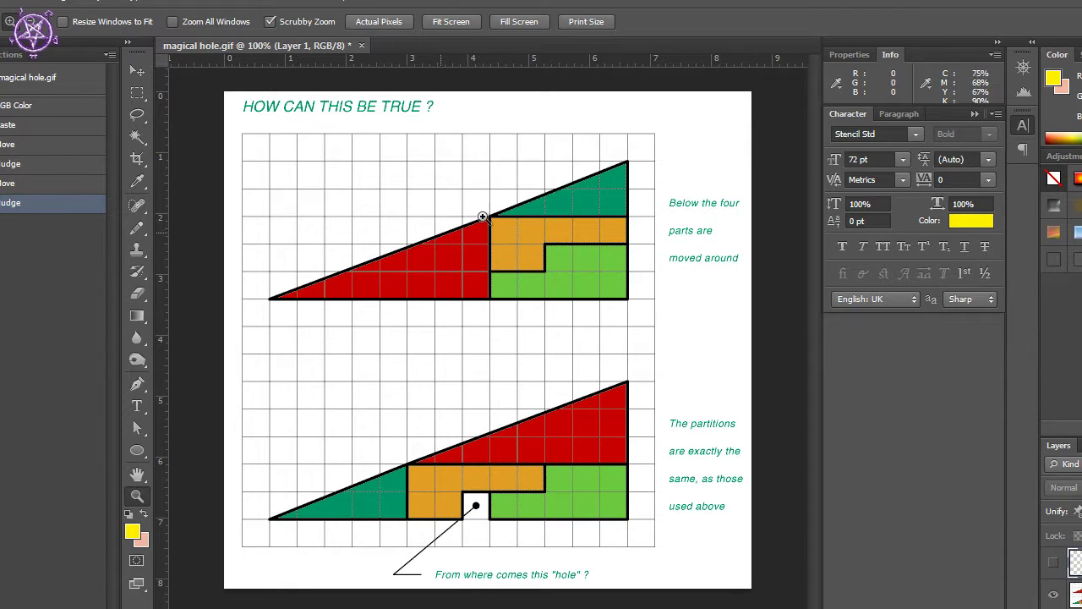
Zoom out again to 33.3%, then back in to 100% to view the original puzzle
{"action": "right_click", "coordinate": [474, 321]}
{"action": "left_click", "coordinate": [516, 413]}
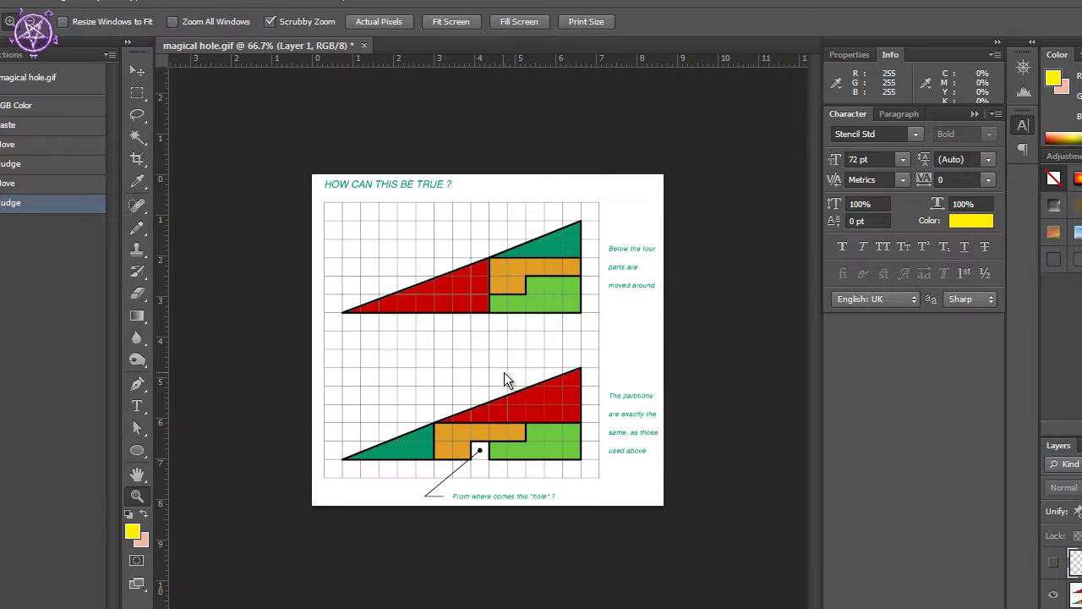
{"action": "right_click", "coordinate": [504, 372]}
{"action": "left_click", "coordinate": [523, 463]}
{"action": "right_click", "coordinate": [486, 348]}
{"action": "left_click", "coordinate": [558, 441]}
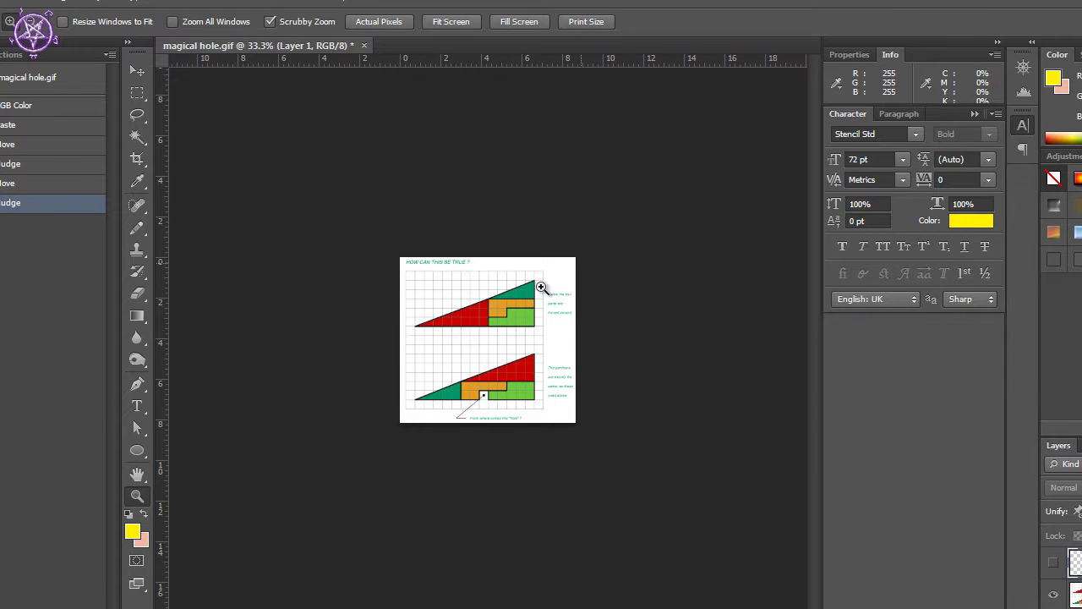
{"action": "left_click", "coordinate": [513, 384]}
{"action": "left_click", "coordinate": [483, 337]}
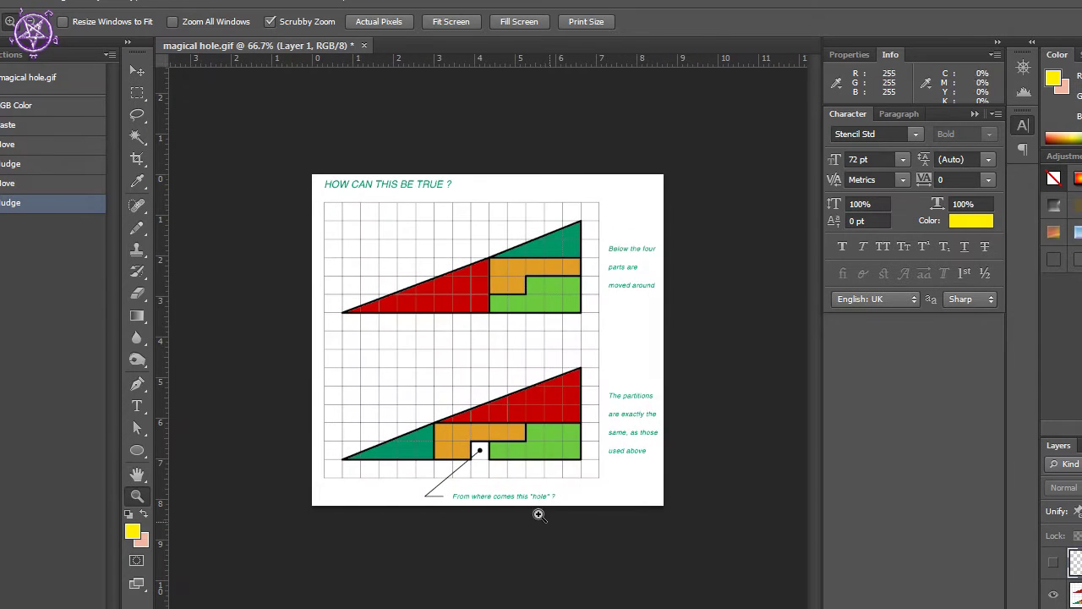
{"action": "left_click", "coordinate": [460, 312]}
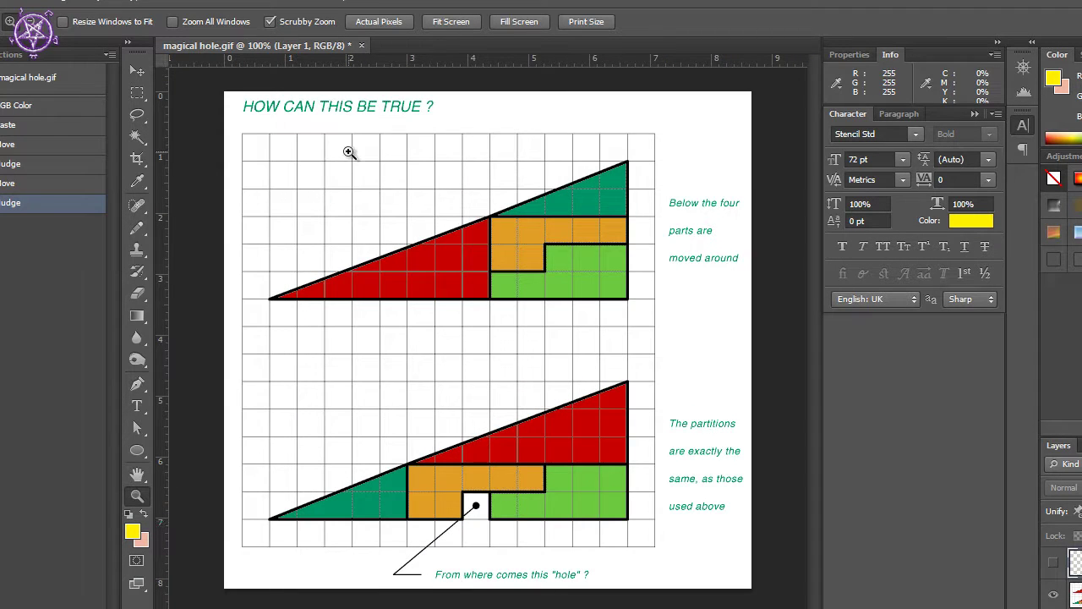